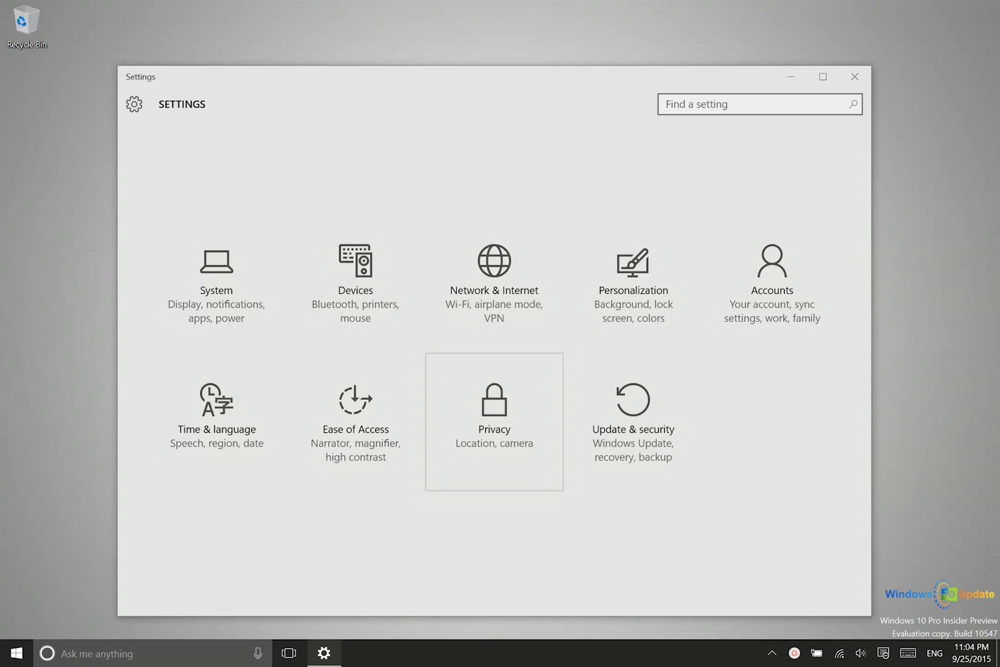
- Launch File Explorer from the Start menu
{"action": "left_click", "coordinate": [16, 653]}
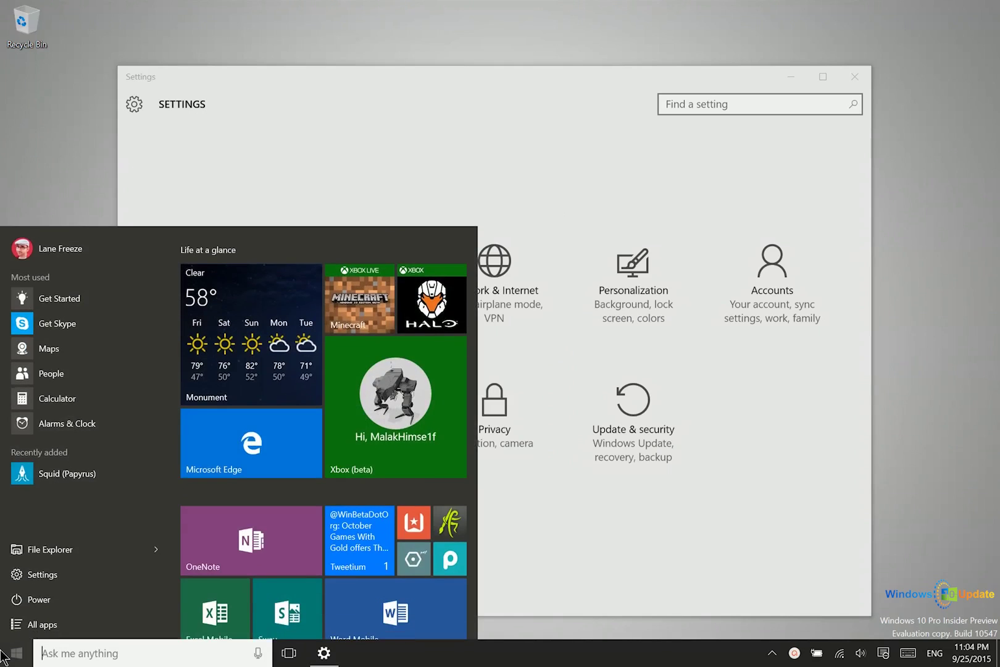
{"action": "left_click", "coordinate": [50, 548]}
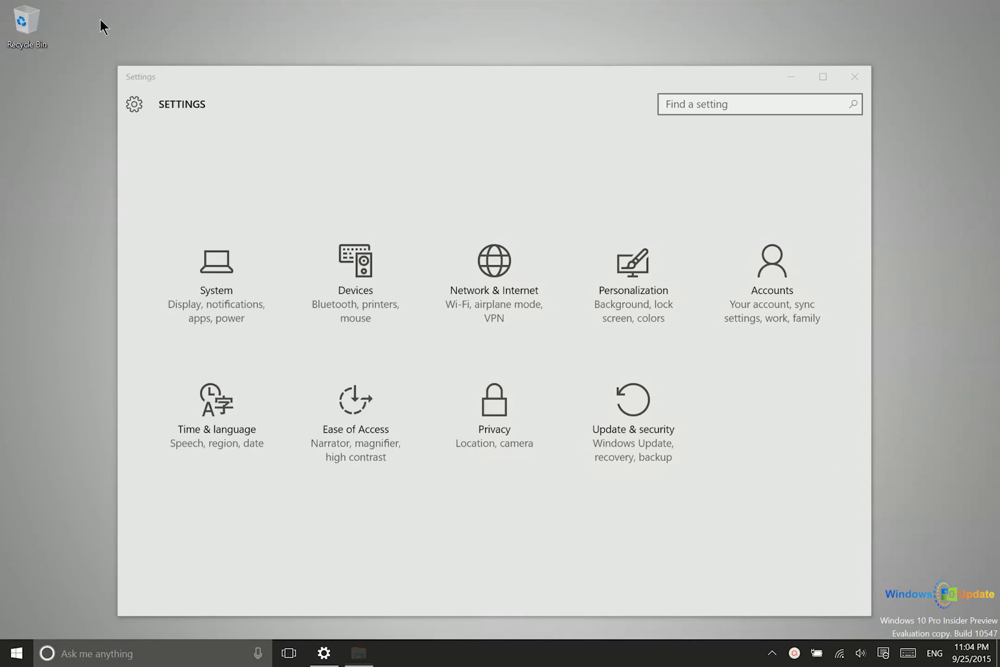
- Show the OneDrive folder, then close the File Explorer window
{"action": "left_click", "coordinate": [182, 343]}
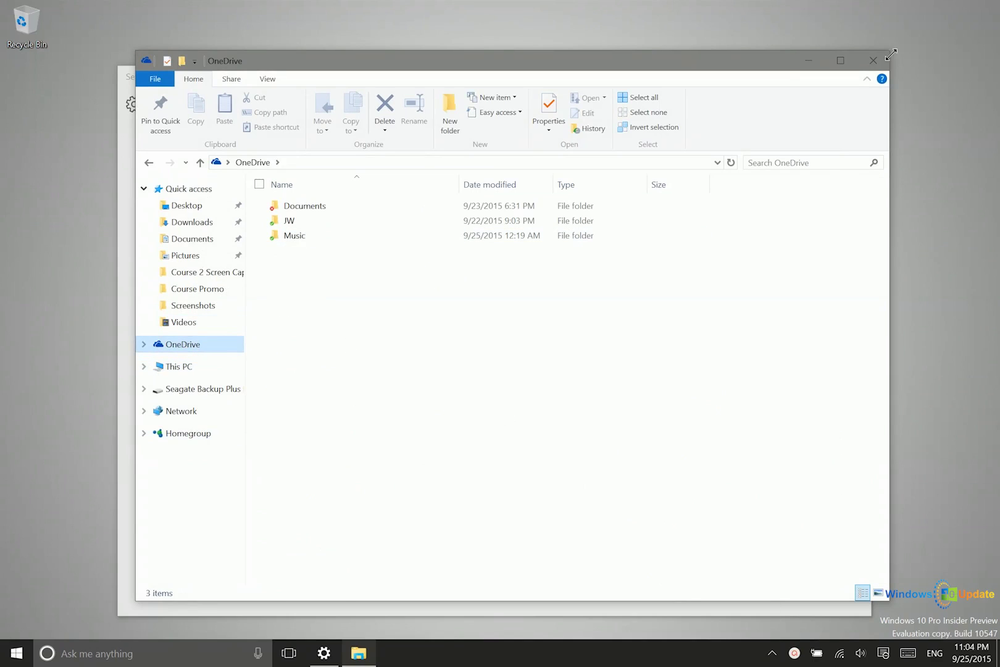
{"action": "left_click", "coordinate": [874, 60]}
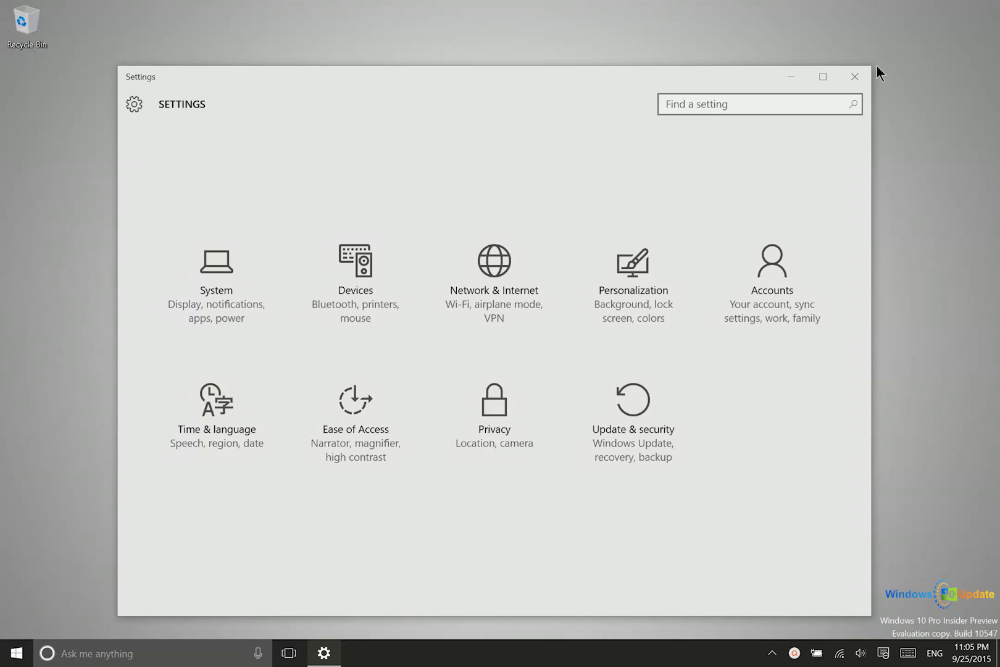
- Search Windows for 'recovery' from the taskbar search box
{"action": "left_click", "coordinate": [723, 101]}
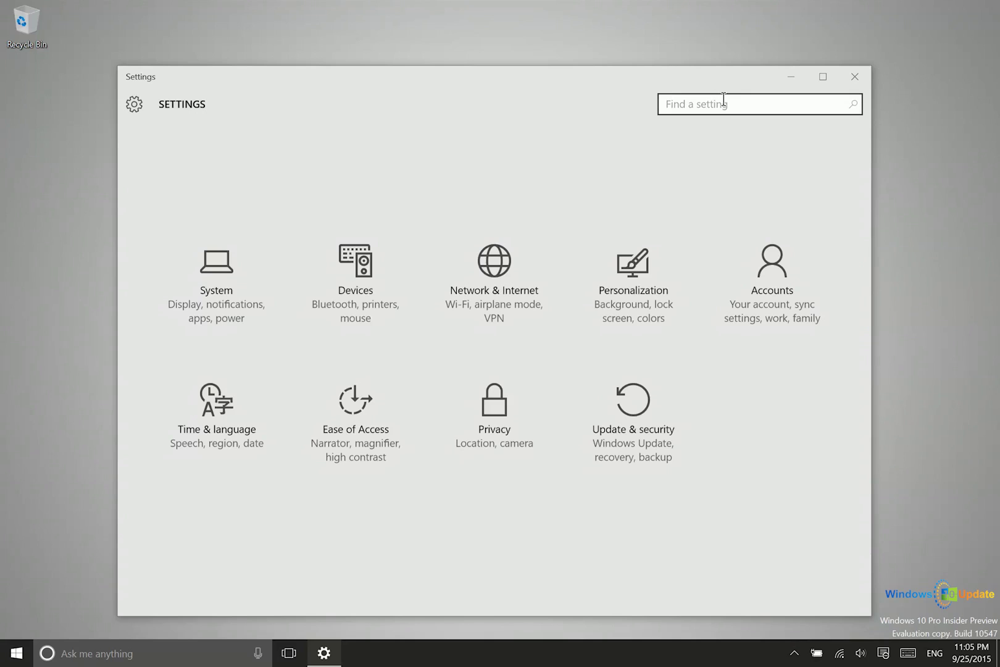
{"action": "type", "text": "f"}
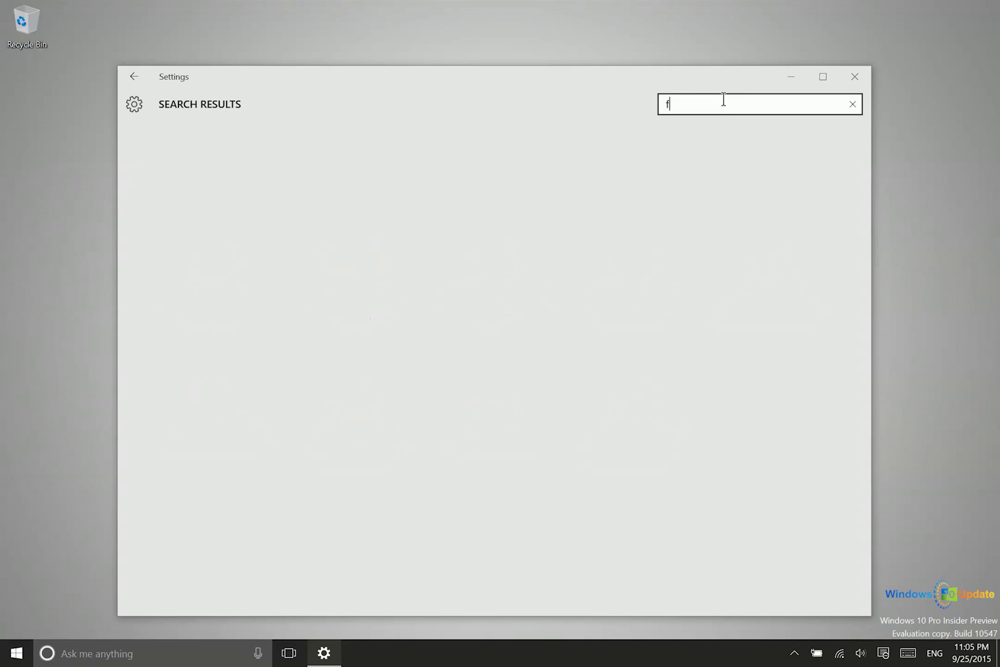
{"action": "type", "text": "ull image"}
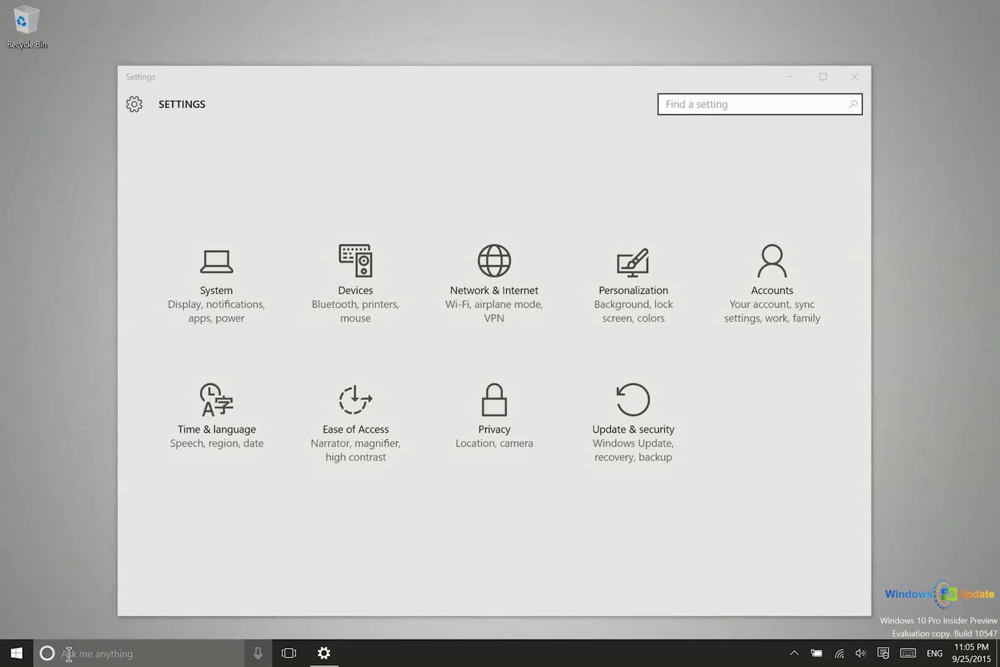
{"action": "left_click", "coordinate": [102, 652]}
{"action": "type", "text": "recover"}
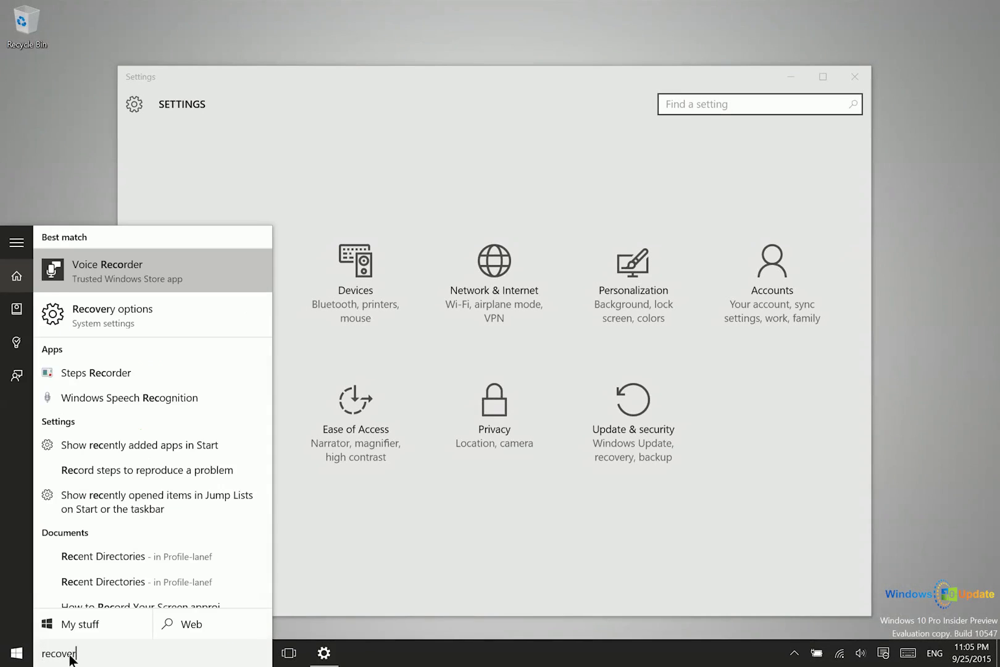
{"action": "type", "text": "y"}
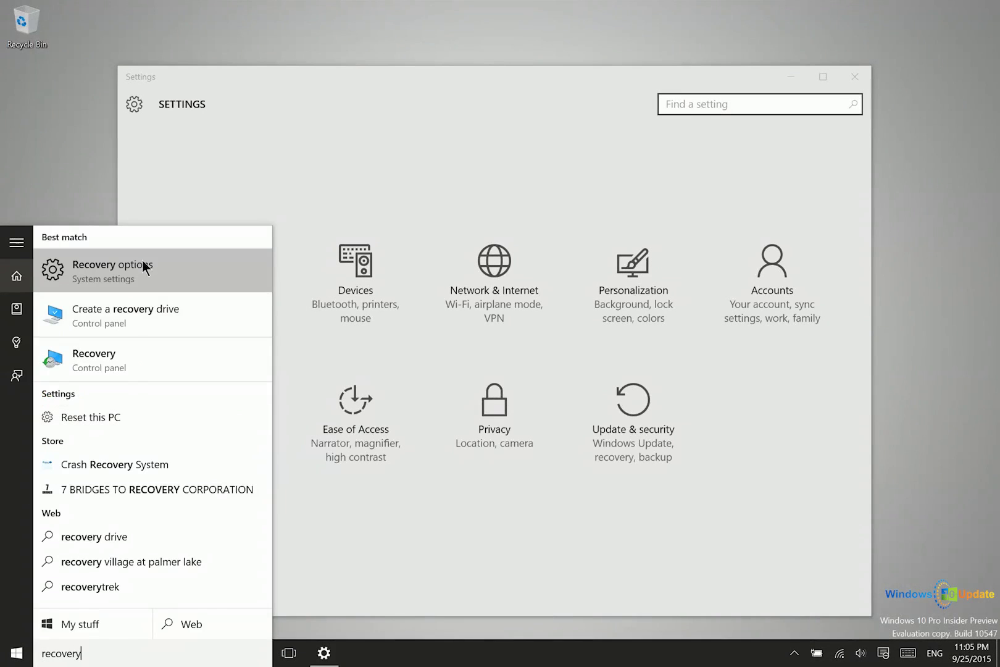
- Launch Create a recovery drive with system-file backup checked, advance one page, then close it
{"action": "left_click", "coordinate": [103, 314]}
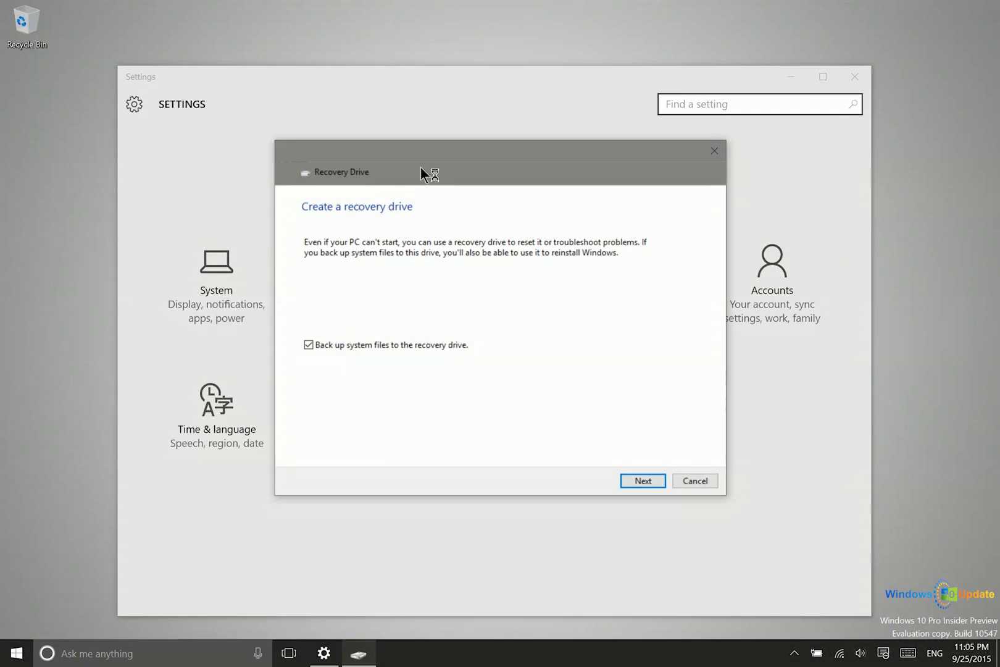
{"action": "left_click", "coordinate": [639, 478]}
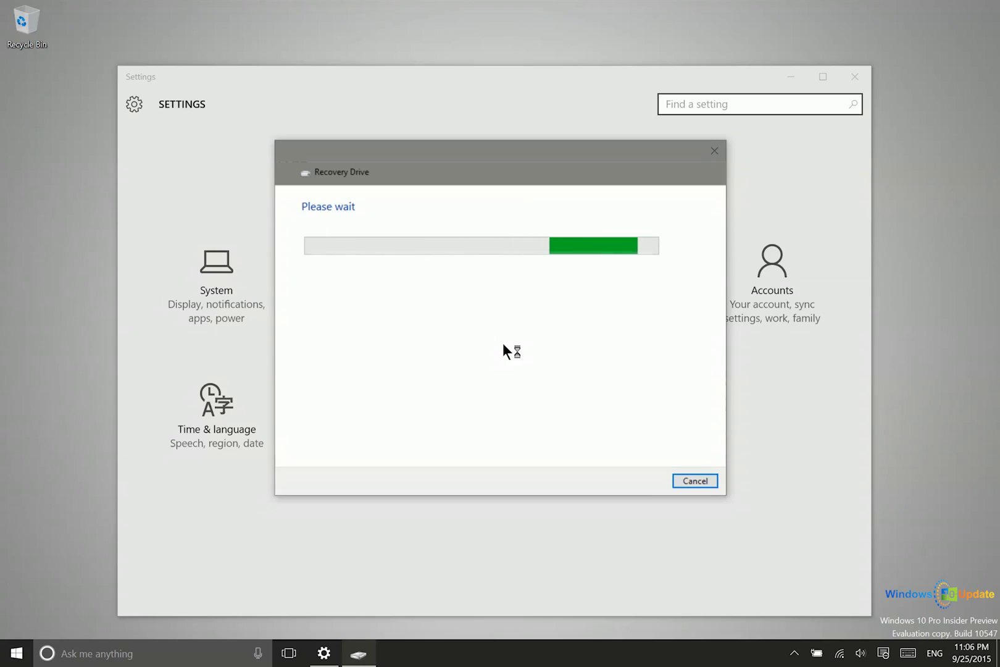
{"action": "left_click", "coordinate": [686, 478]}
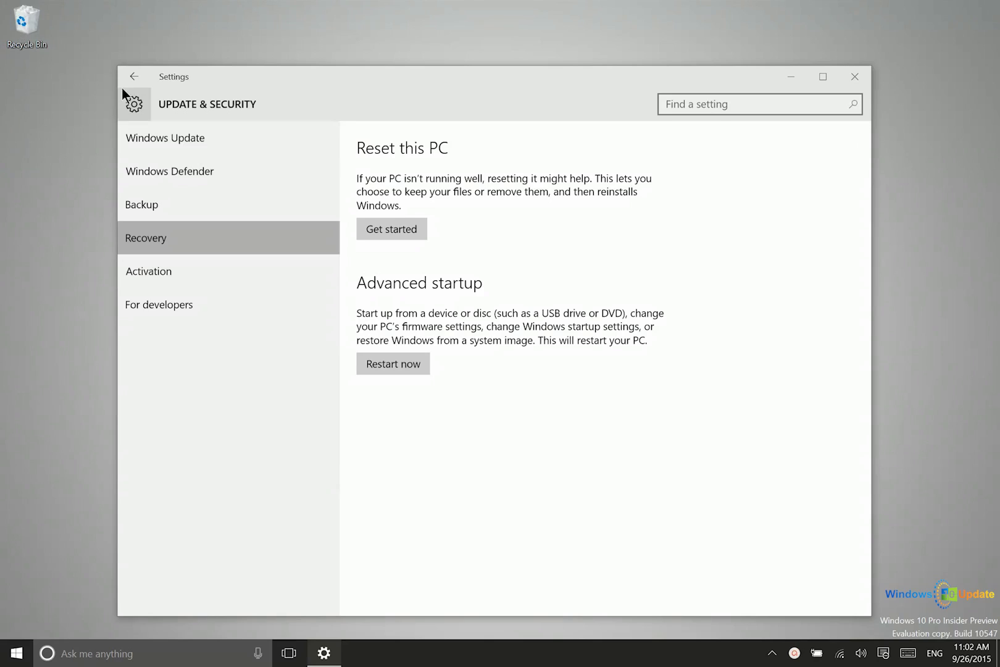
- Go to Update & Security > Recovery and restart into advanced startup
{"action": "left_click", "coordinate": [139, 111]}
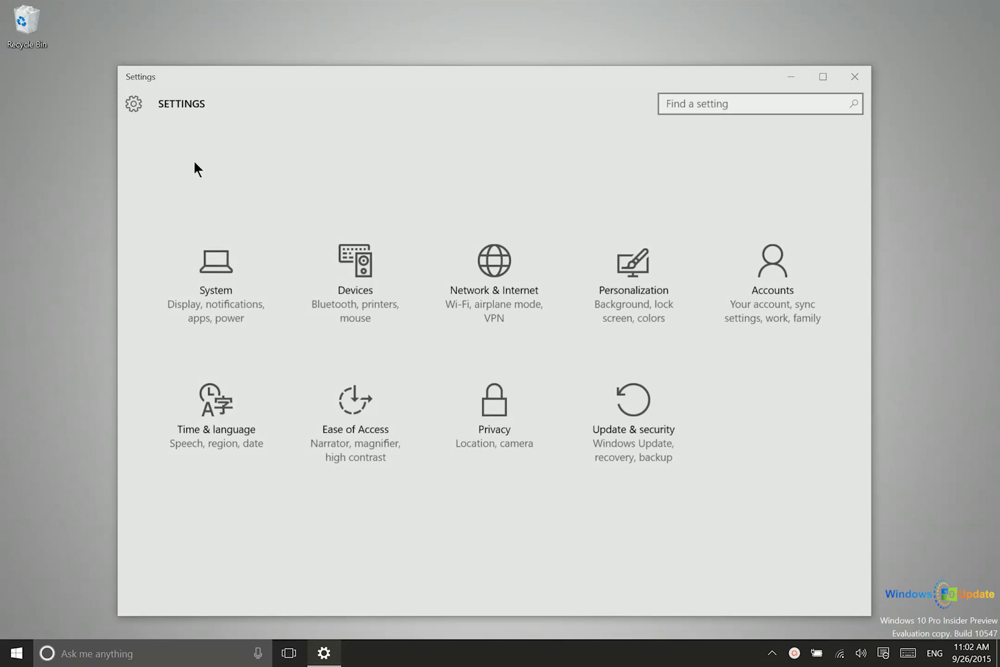
{"action": "left_click", "coordinate": [624, 400]}
{"action": "left_click", "coordinate": [171, 230]}
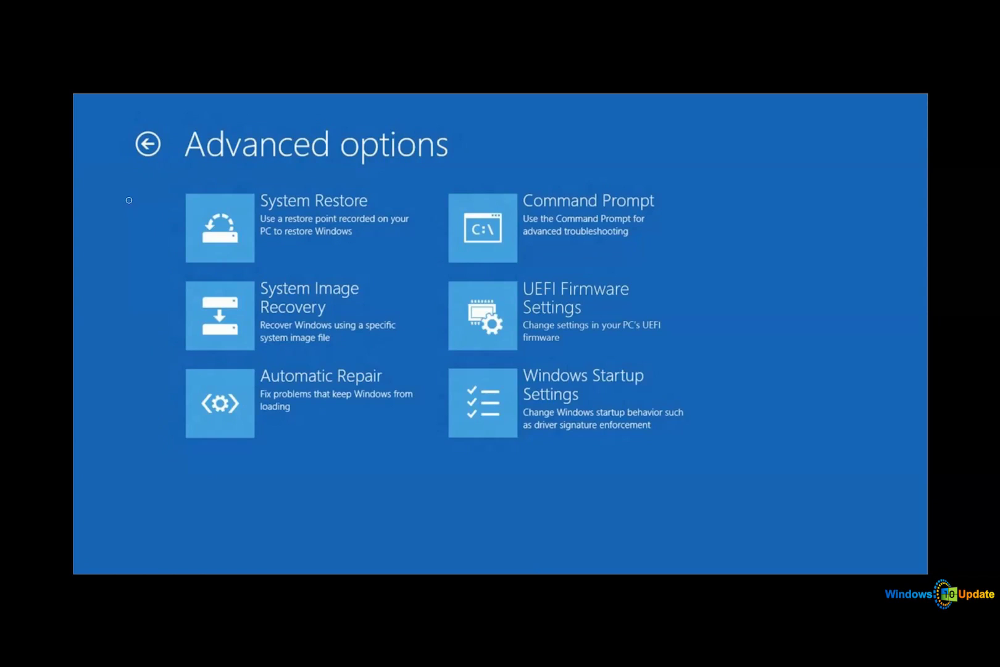
- Review the Advanced options repair tiles, then exit back to Windows
{"action": "left_click_drag", "start_coordinate": [136, 230], "coordinate": [139, 431]}
{"action": "mouse_move", "coordinate": [134, 531]}
{"action": "left_mouse_down"}
{"action": "mouse_move", "coordinate": [148, 330]}
{"action": "mouse_move", "coordinate": [125, 320]}
{"action": "mouse_move", "coordinate": [278, 348]}
{"action": "left_mouse_up"}
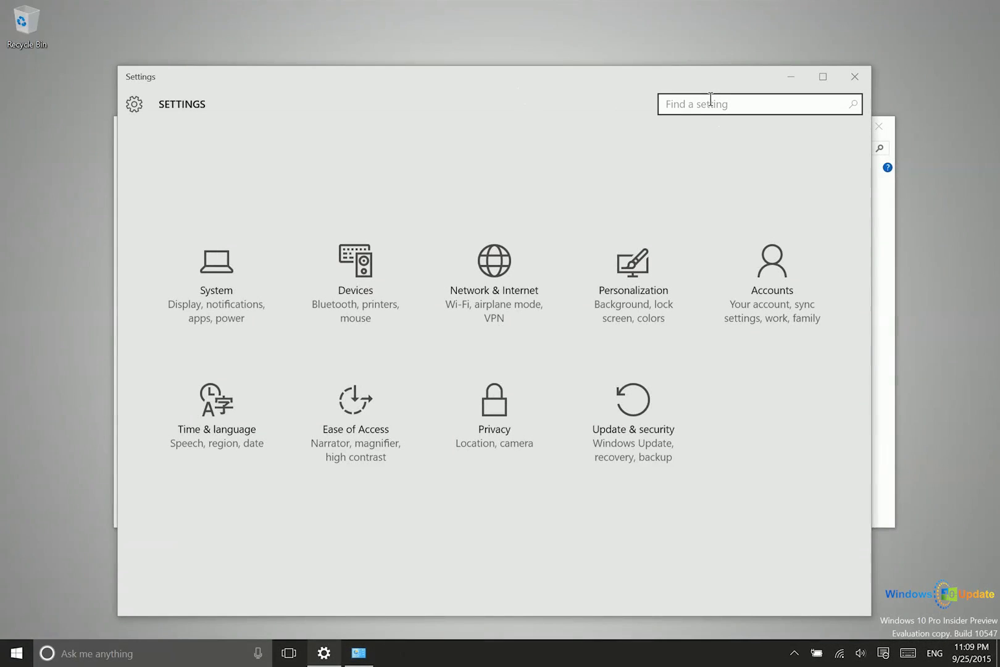
- Find File History settings via 'file hist' in Find a setting, then return home
{"action": "left_click", "coordinate": [710, 100]}
{"action": "type", "text": "file hist"}
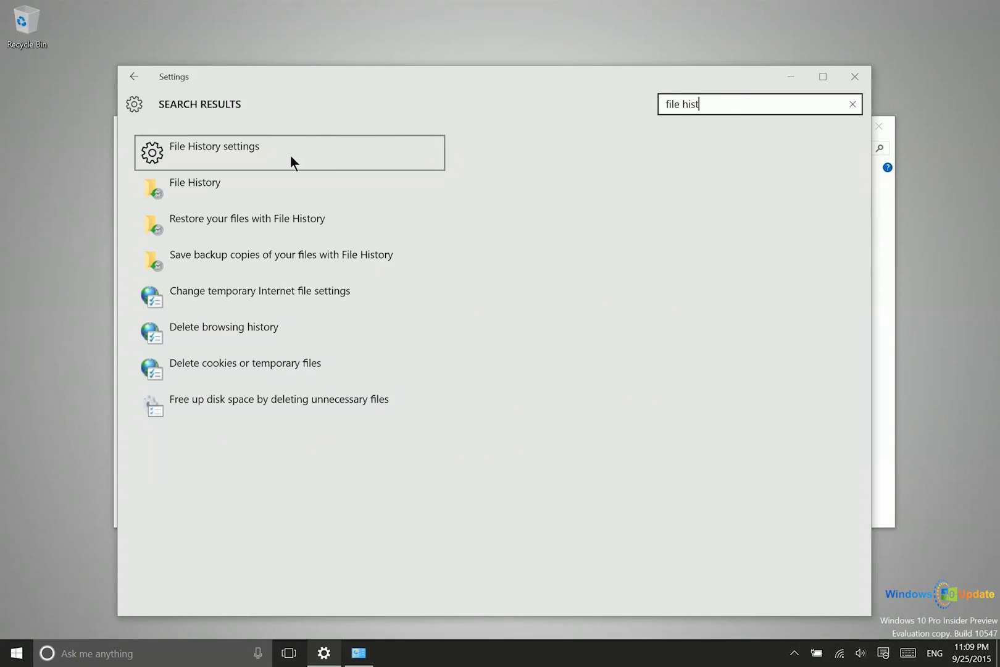
{"action": "left_click", "coordinate": [210, 151]}
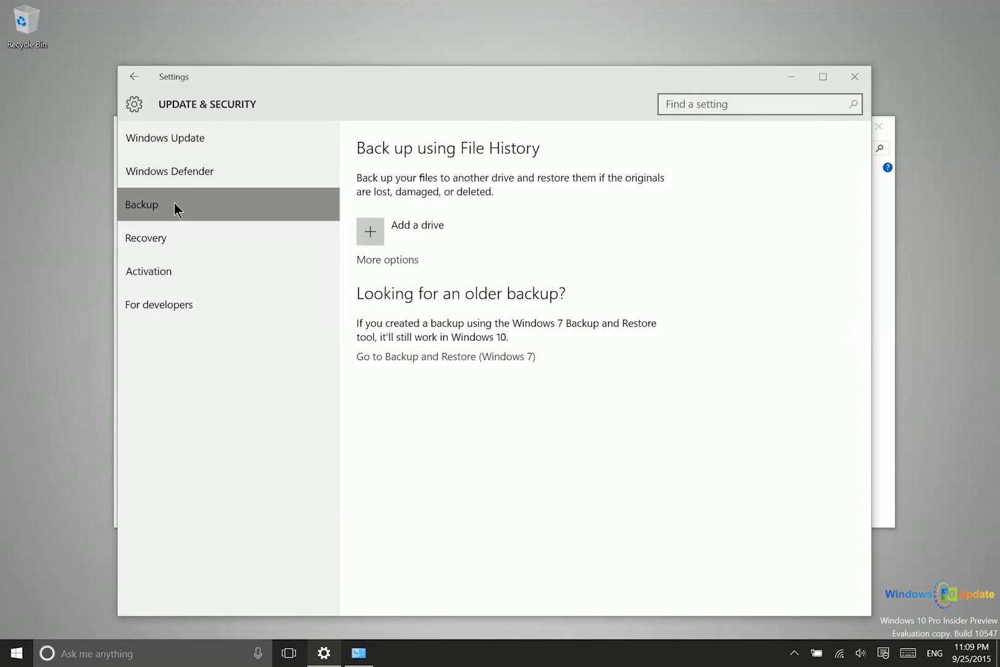
{"action": "left_click", "coordinate": [137, 100]}
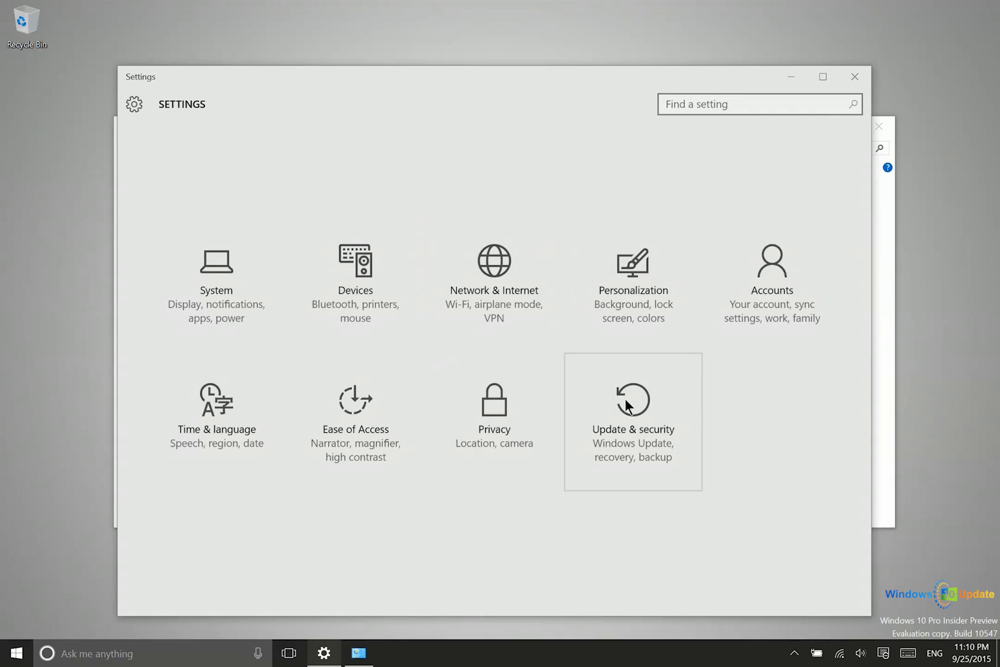
- Reach Update & Security > Backup and start, then cancel, adding a File History drive
{"action": "left_click", "coordinate": [633, 422]}
{"action": "left_click", "coordinate": [214, 209]}
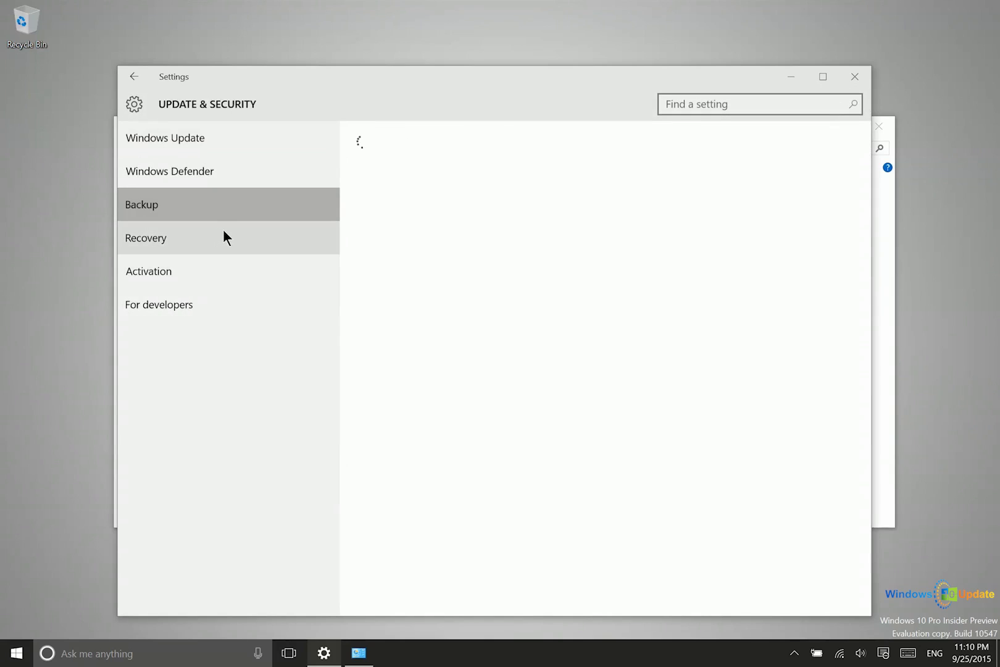
{"action": "left_click", "coordinate": [394, 233]}
{"action": "left_click", "coordinate": [333, 331]}
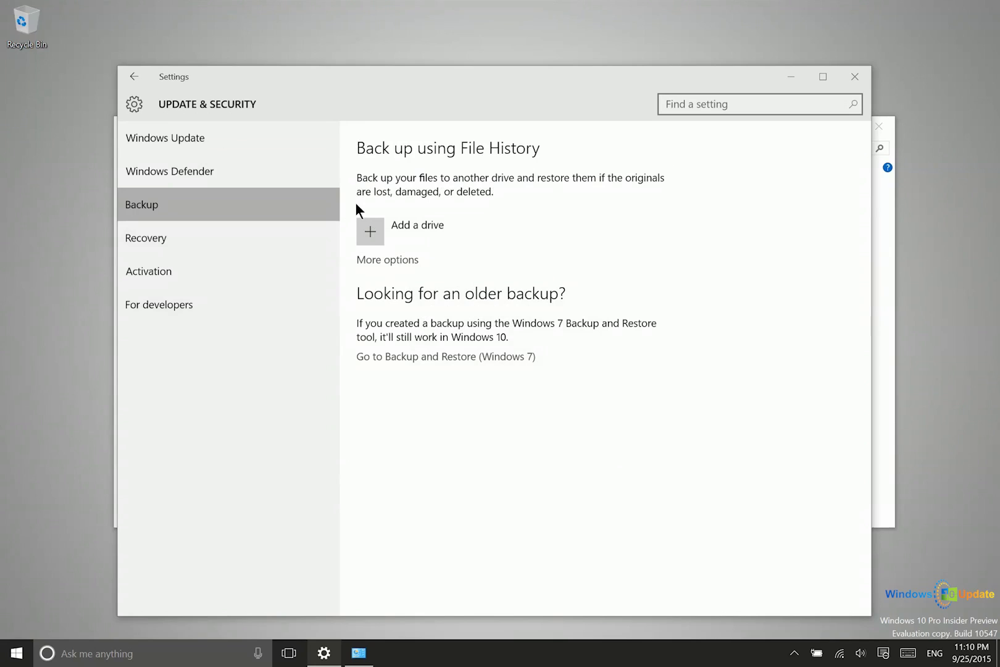
- Back up automatically to Seagate Backup Plus Drive (F:) and go to More options
{"action": "left_click", "coordinate": [374, 235]}
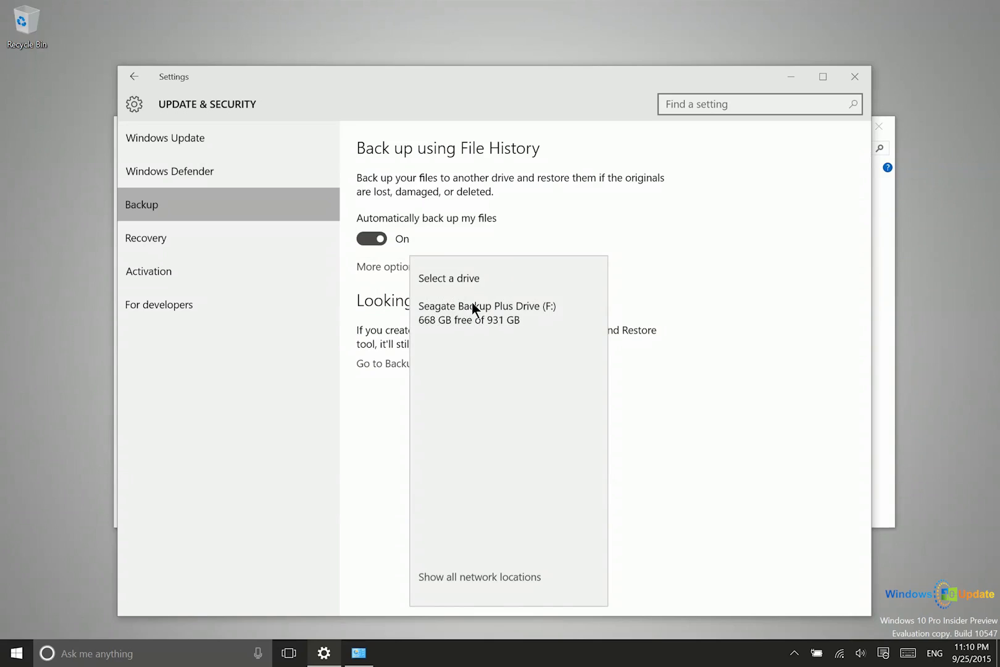
{"action": "left_click", "coordinate": [426, 313]}
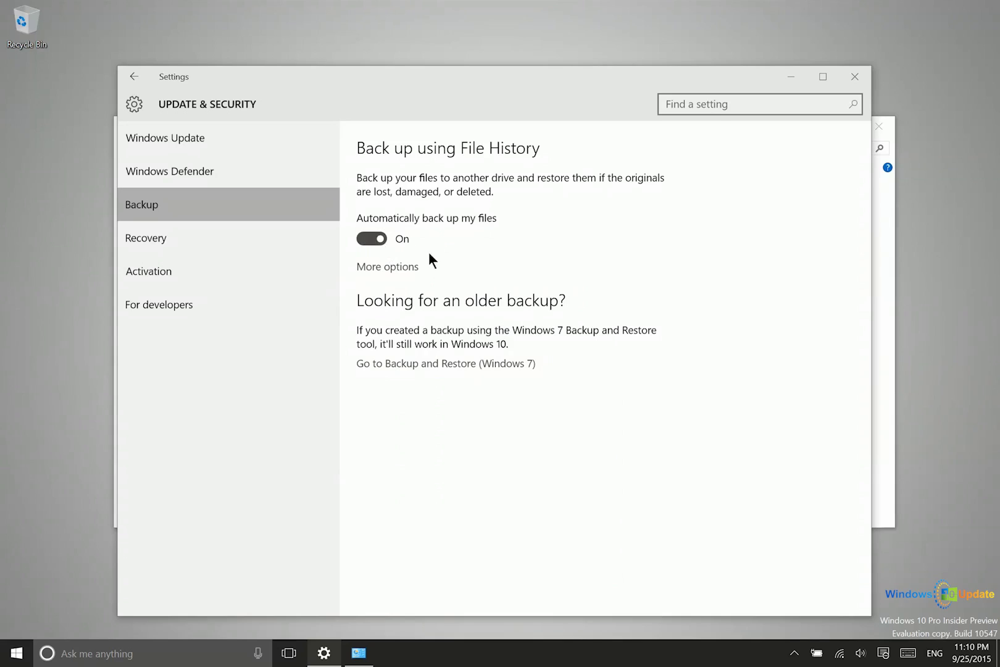
{"action": "left_click", "coordinate": [402, 269]}
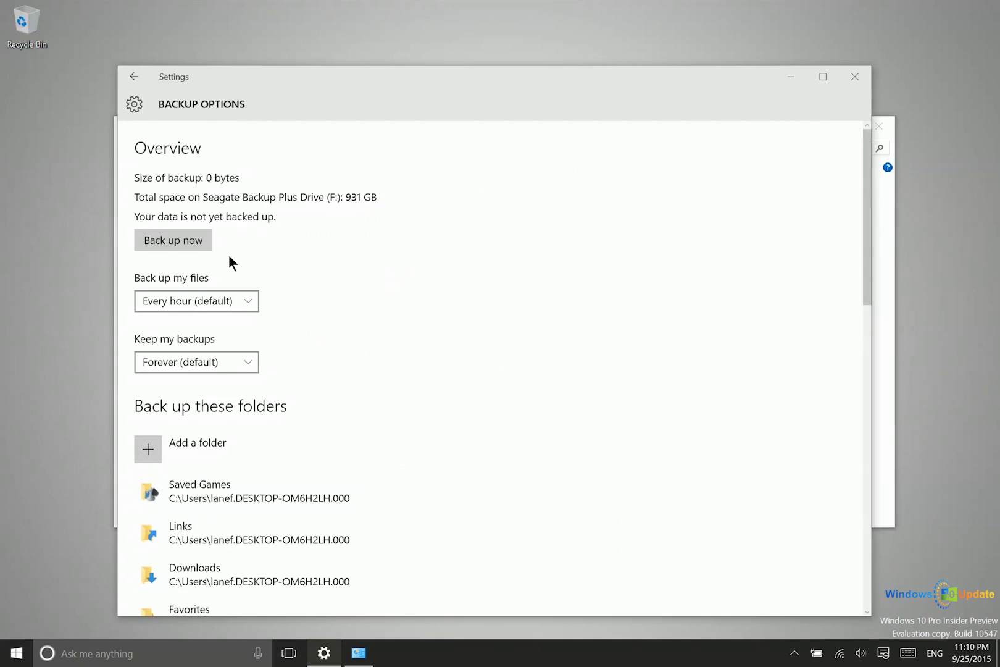
- Set 'Back up my files' to Daily and keep 'Keep my backups' at Forever
{"action": "left_click", "coordinate": [184, 296]}
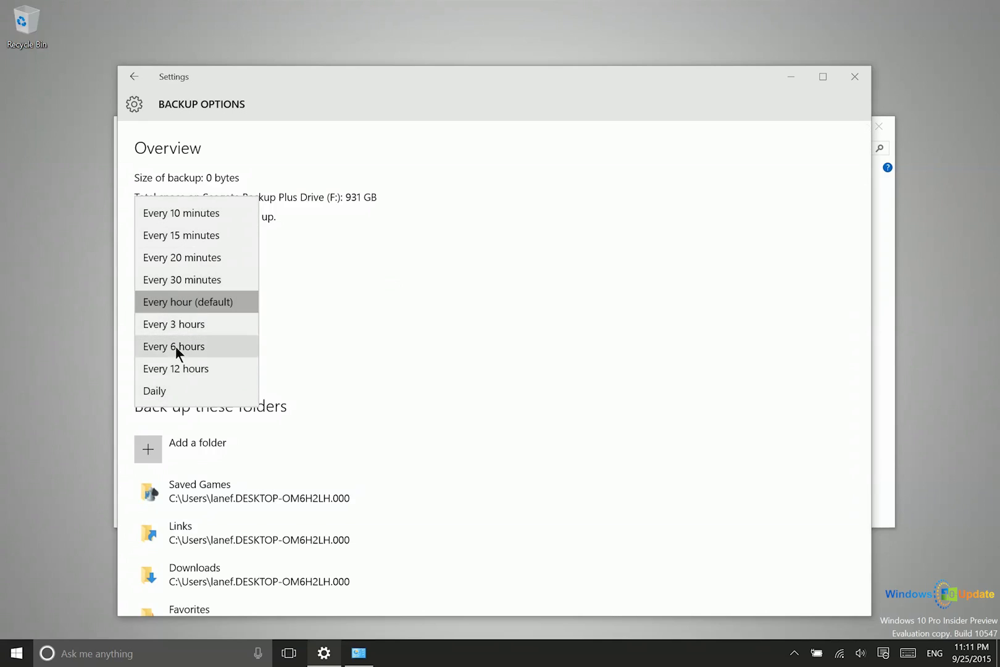
{"action": "left_click", "coordinate": [163, 387]}
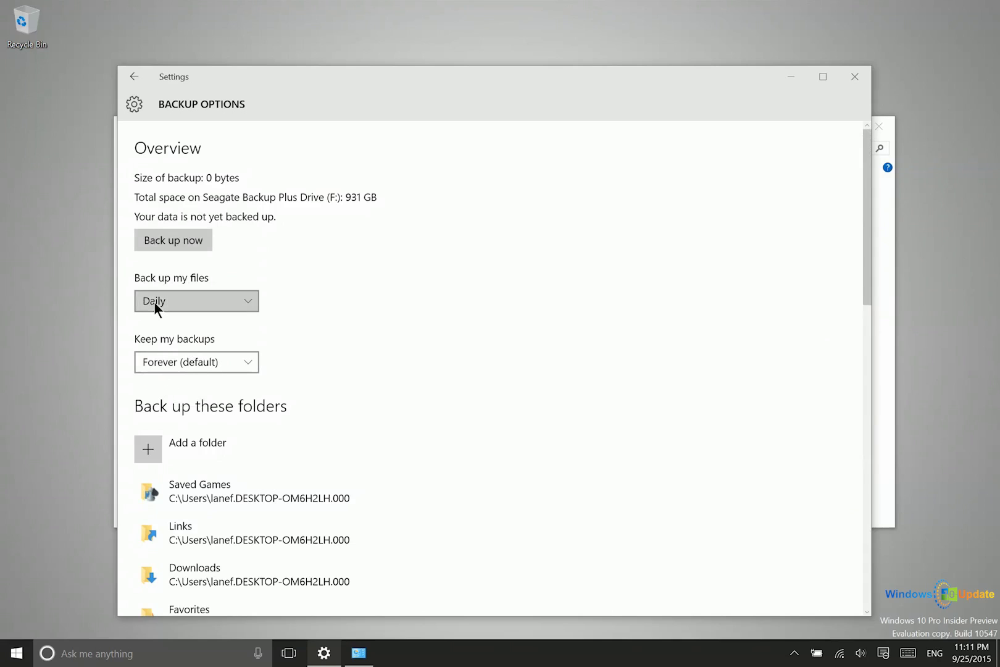
{"action": "left_click", "coordinate": [154, 302]}
{"action": "left_click", "coordinate": [173, 362]}
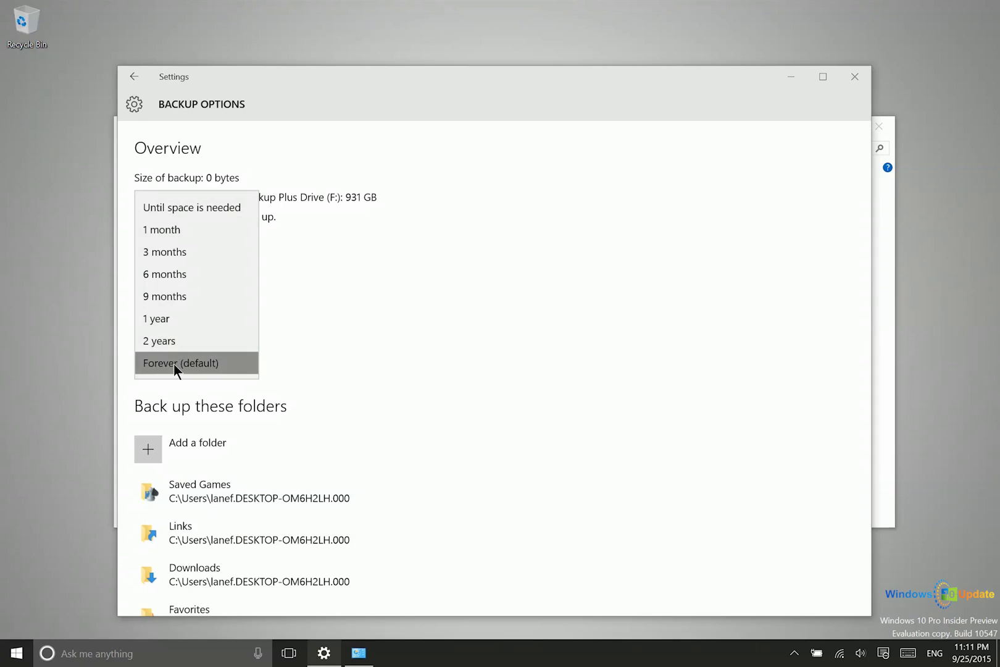
{"action": "left_click", "coordinate": [165, 361]}
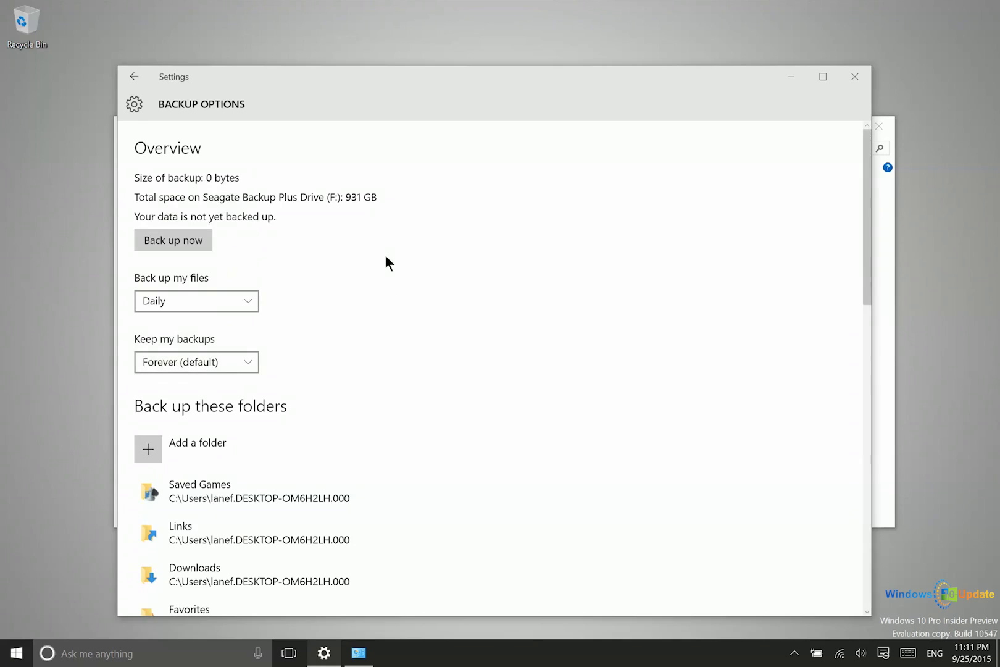
{"action": "scroll", "coordinate": [303, 395], "scroll_direction": "down", "scroll_amount": 2}
{"action": "scroll", "coordinate": [254, 337], "scroll_direction": "down", "scroll_amount": 1}
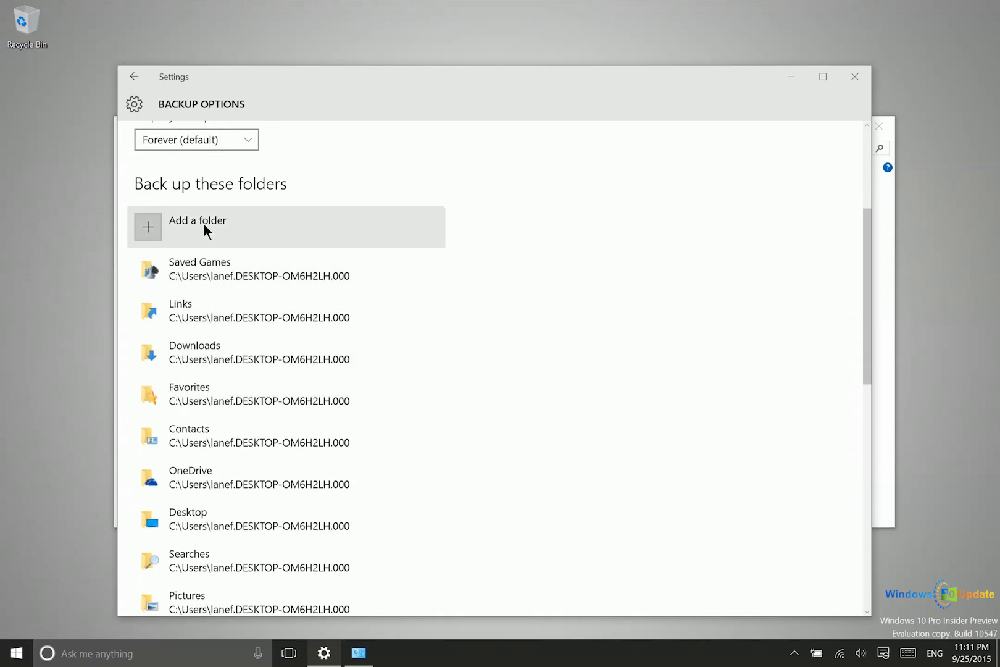
{"action": "scroll", "coordinate": [244, 375], "scroll_direction": "down", "scroll_amount": 5}
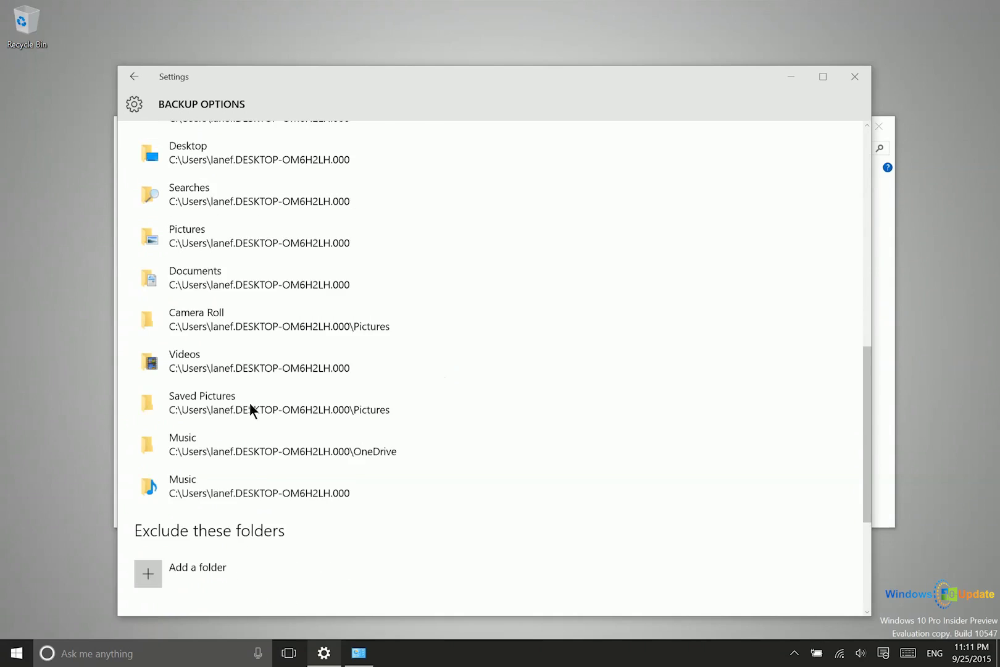
{"action": "scroll", "coordinate": [249, 402], "scroll_direction": "up", "scroll_amount": 7}
{"action": "scroll", "coordinate": [247, 401], "scroll_direction": "up", "scroll_amount": 3}
{"action": "scroll", "coordinate": [205, 392], "scroll_direction": "up", "scroll_amount": 1}
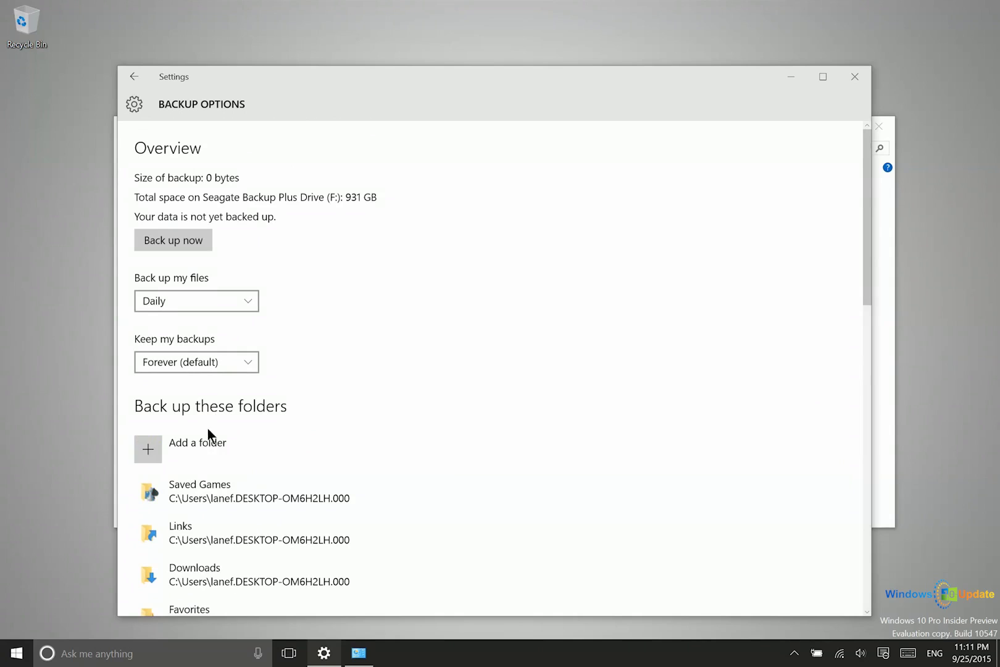
{"action": "scroll", "coordinate": [220, 448], "scroll_direction": "down", "scroll_amount": 3}
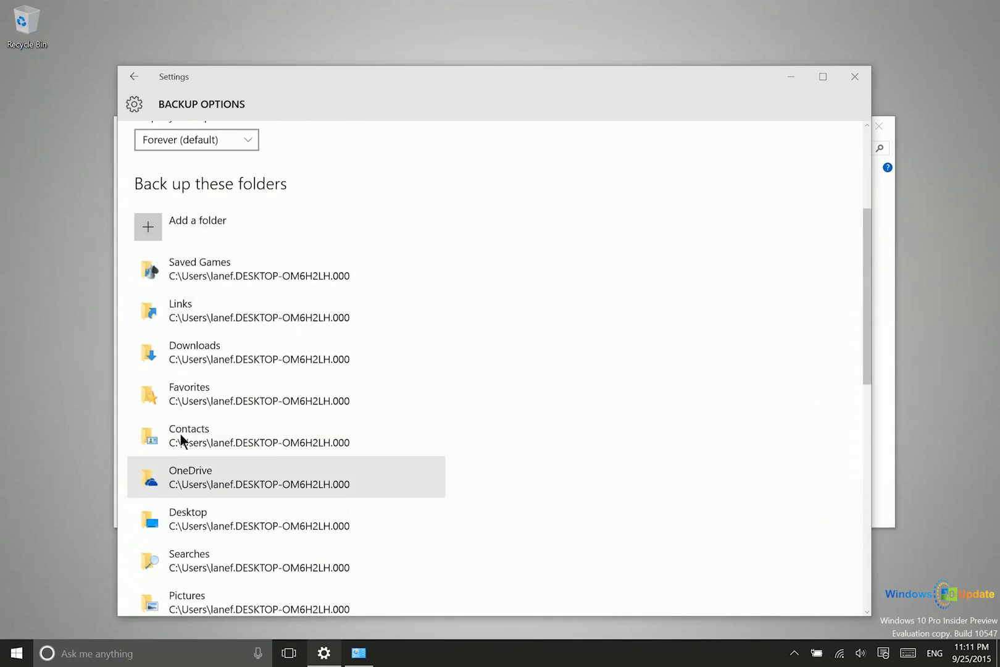
{"action": "scroll", "coordinate": [180, 433], "scroll_direction": "down", "scroll_amount": 2}
{"action": "scroll", "coordinate": [167, 317], "scroll_direction": "down", "scroll_amount": 3}
{"action": "scroll", "coordinate": [194, 246], "scroll_direction": "up", "scroll_amount": 3}
{"action": "scroll", "coordinate": [195, 246], "scroll_direction": "up", "scroll_amount": 3}
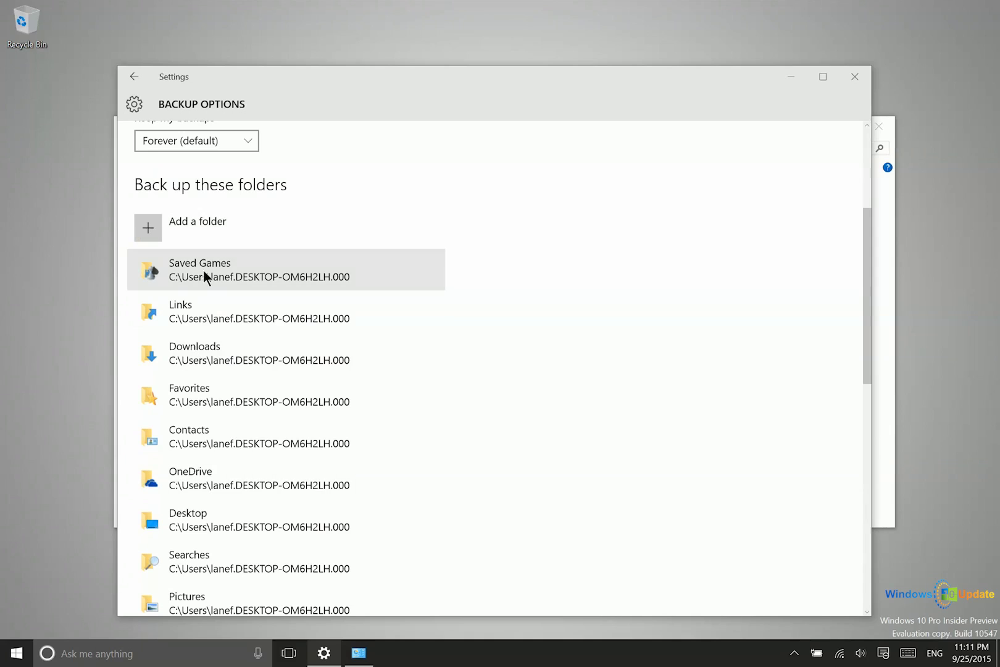
{"action": "scroll", "coordinate": [203, 269], "scroll_direction": "up", "scroll_amount": 5}
{"action": "scroll", "coordinate": [300, 363], "scroll_direction": "down", "scroll_amount": 2}
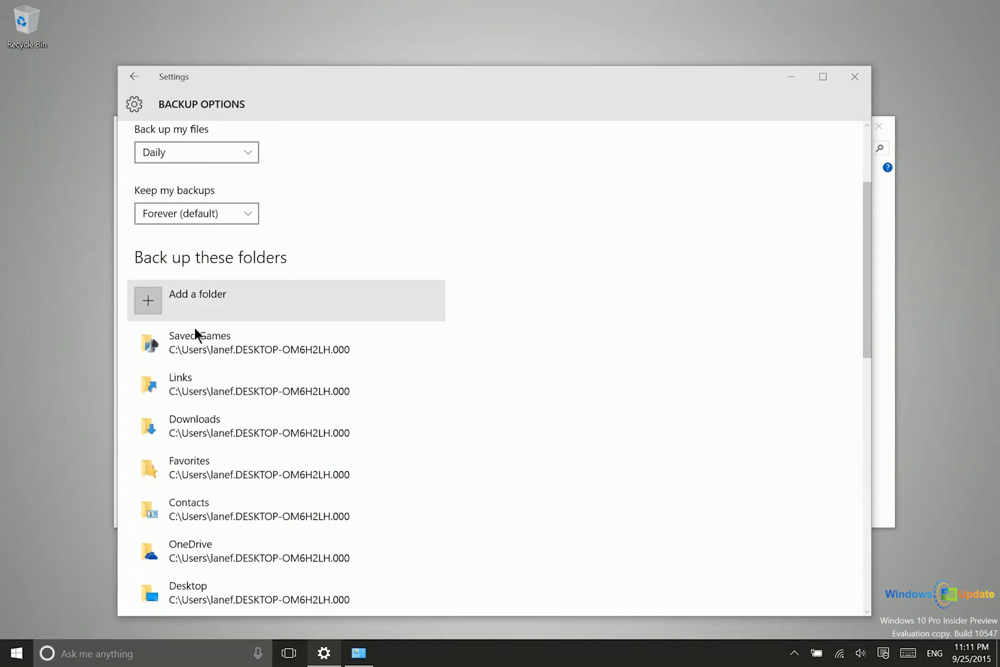
{"action": "scroll", "coordinate": [194, 327], "scroll_direction": "down", "scroll_amount": 4}
{"action": "scroll", "coordinate": [205, 346], "scroll_direction": "down", "scroll_amount": 4}
{"action": "scroll", "coordinate": [206, 347], "scroll_direction": "down", "scroll_amount": 3}
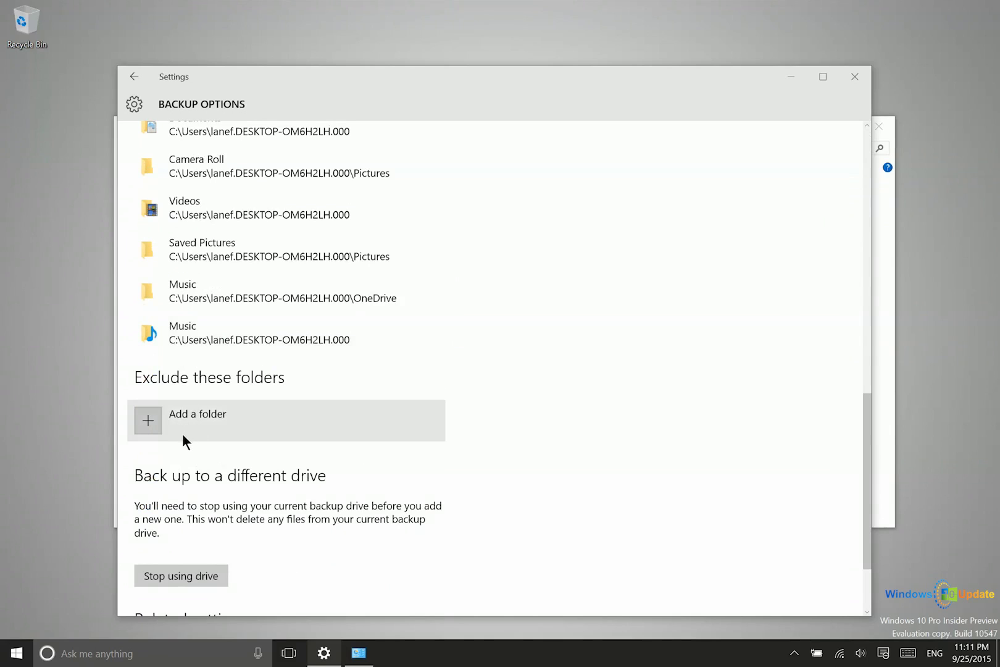
{"action": "scroll", "coordinate": [229, 393], "scroll_direction": "up", "scroll_amount": 2}
{"action": "scroll", "coordinate": [226, 395], "scroll_direction": "up", "scroll_amount": 5}
{"action": "scroll", "coordinate": [225, 375], "scroll_direction": "up", "scroll_amount": 5}
{"action": "scroll", "coordinate": [225, 375], "scroll_direction": "down", "scroll_amount": 5}
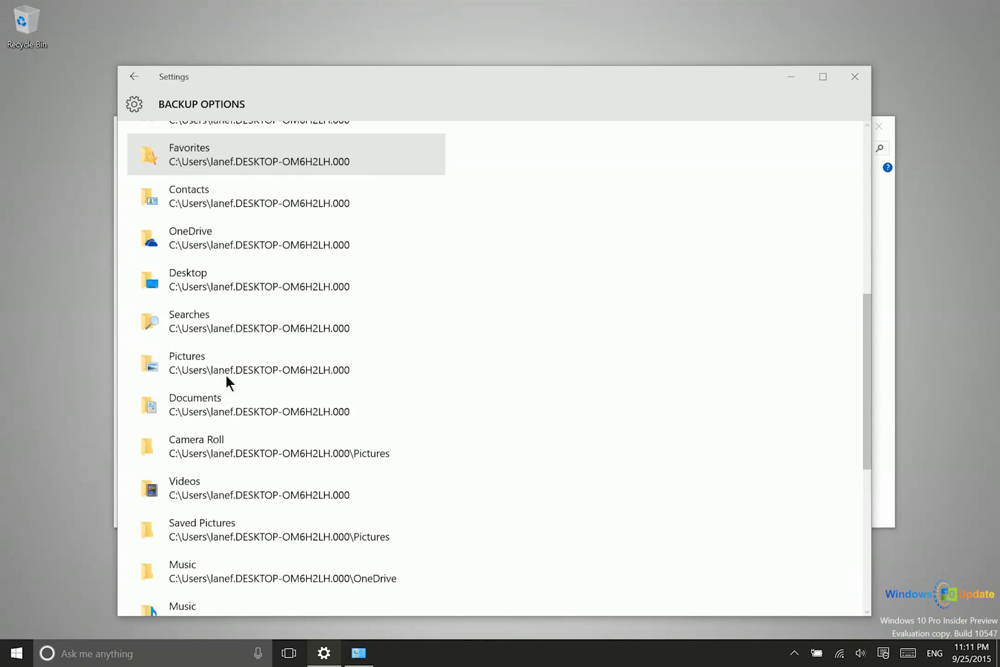
{"action": "scroll", "coordinate": [225, 375], "scroll_direction": "down", "scroll_amount": 4}
{"action": "scroll", "coordinate": [226, 374], "scroll_direction": "down", "scroll_amount": 4}
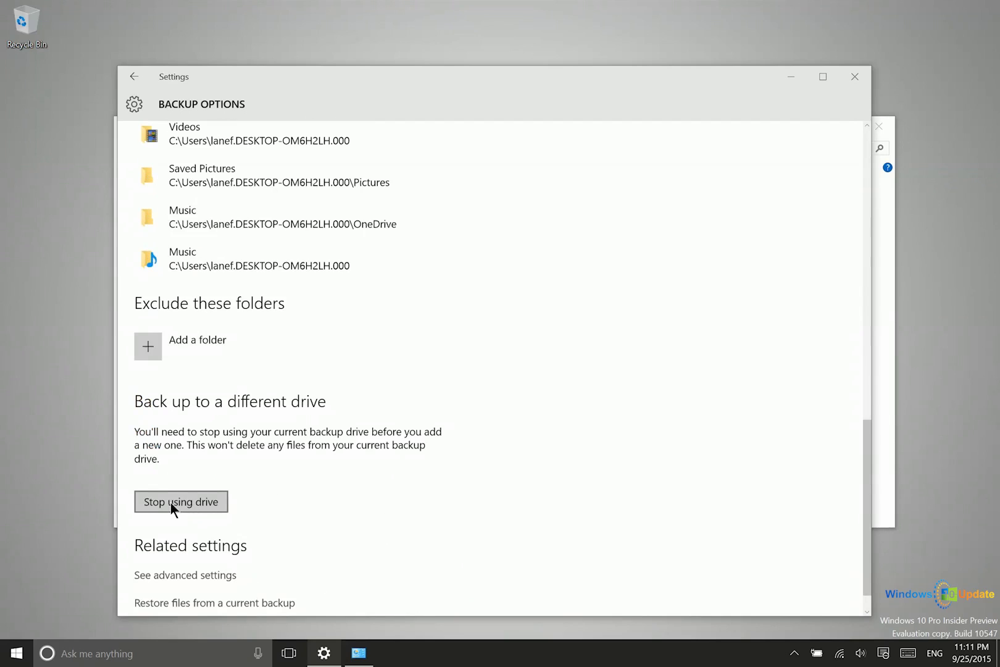
{"action": "left_click", "coordinate": [189, 502]}
{"action": "scroll", "coordinate": [172, 497], "scroll_direction": "down", "scroll_amount": 1}
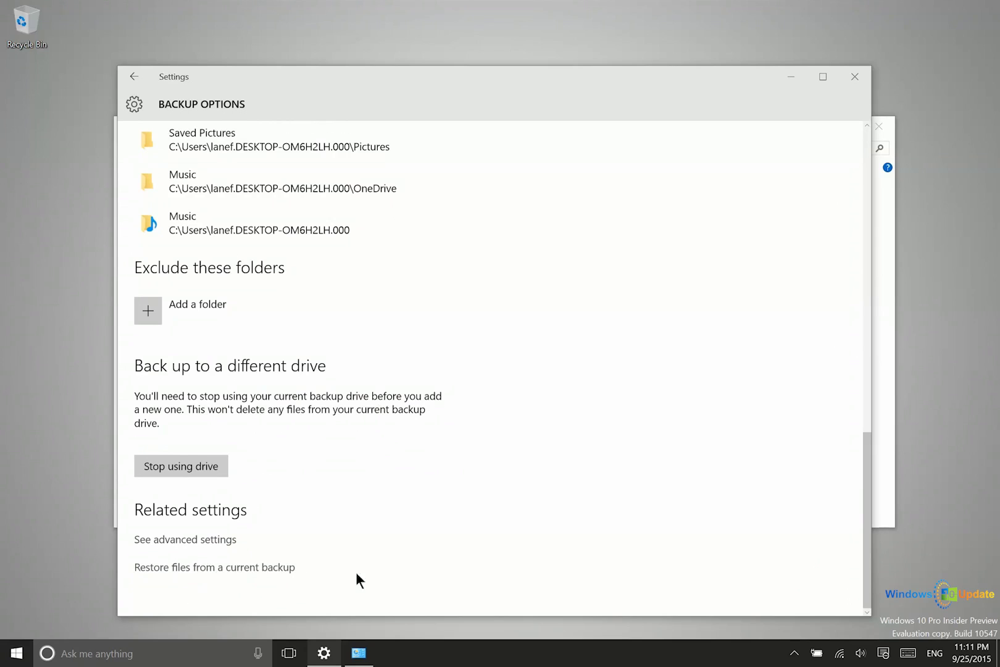
- View the File History restore window reporting the first save, then close it
{"action": "left_click", "coordinate": [250, 568]}
{"action": "left_click", "coordinate": [603, 8]}
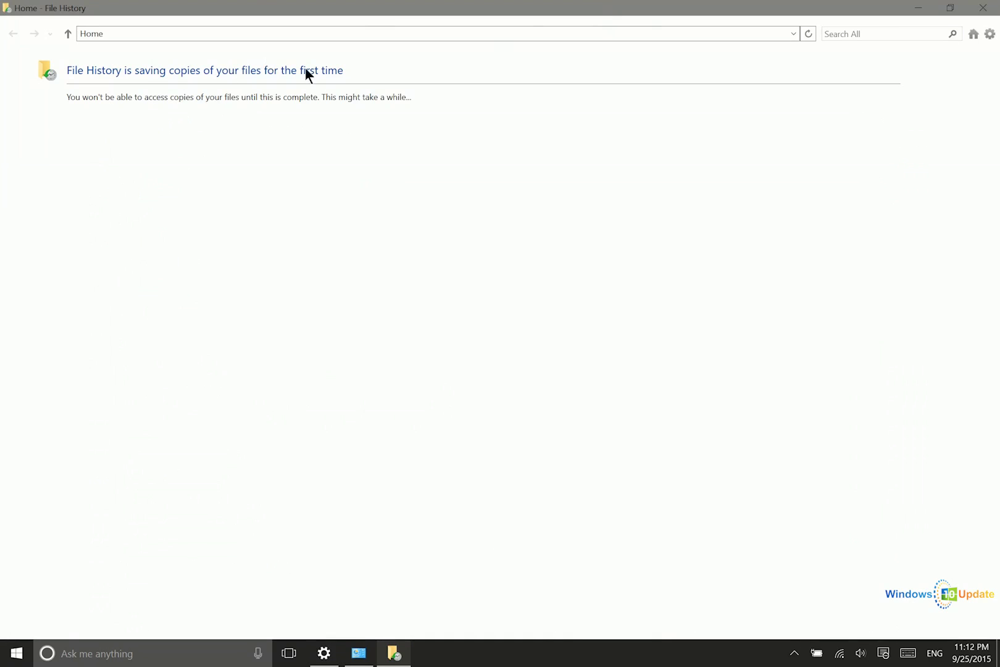
{"action": "left_click", "coordinate": [947, 11]}
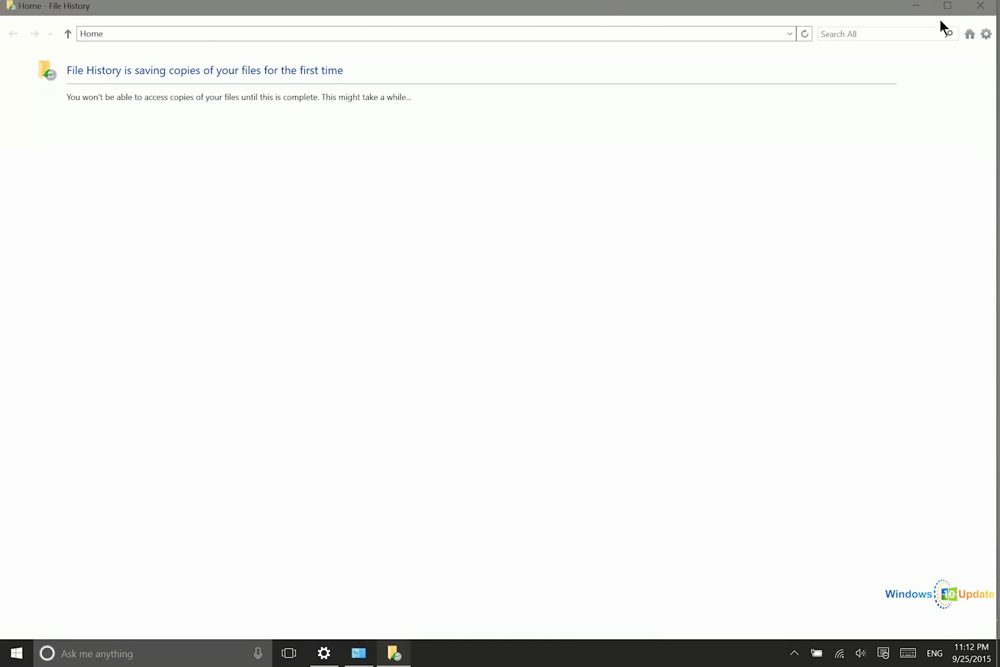
{"action": "left_click", "coordinate": [952, 47]}
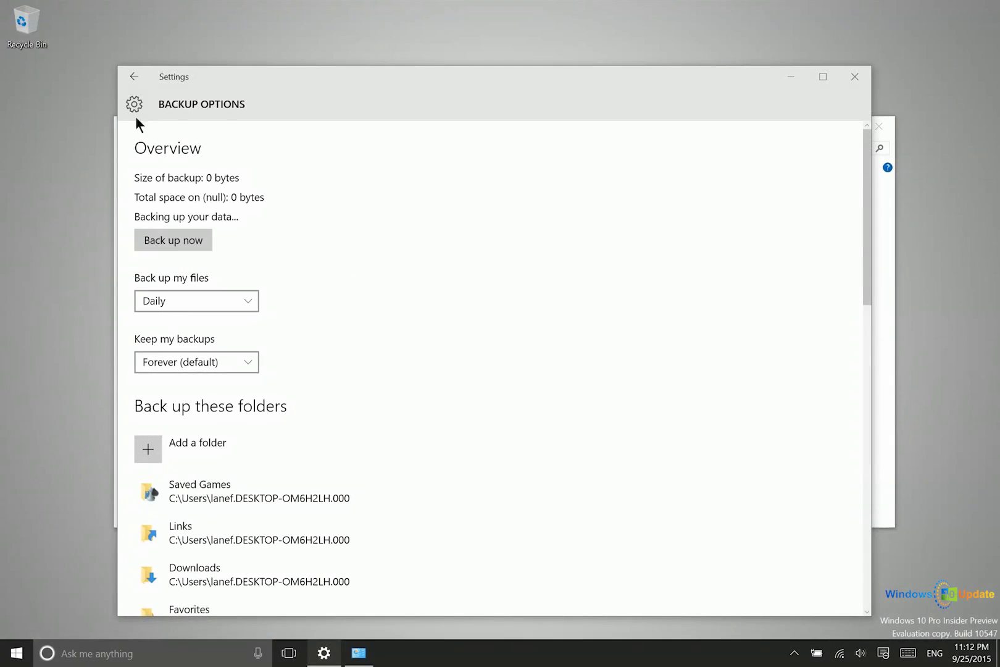
- Confirm the 'Automatically back up my files' toggle is On, then return to More options
{"action": "left_click", "coordinate": [135, 77]}
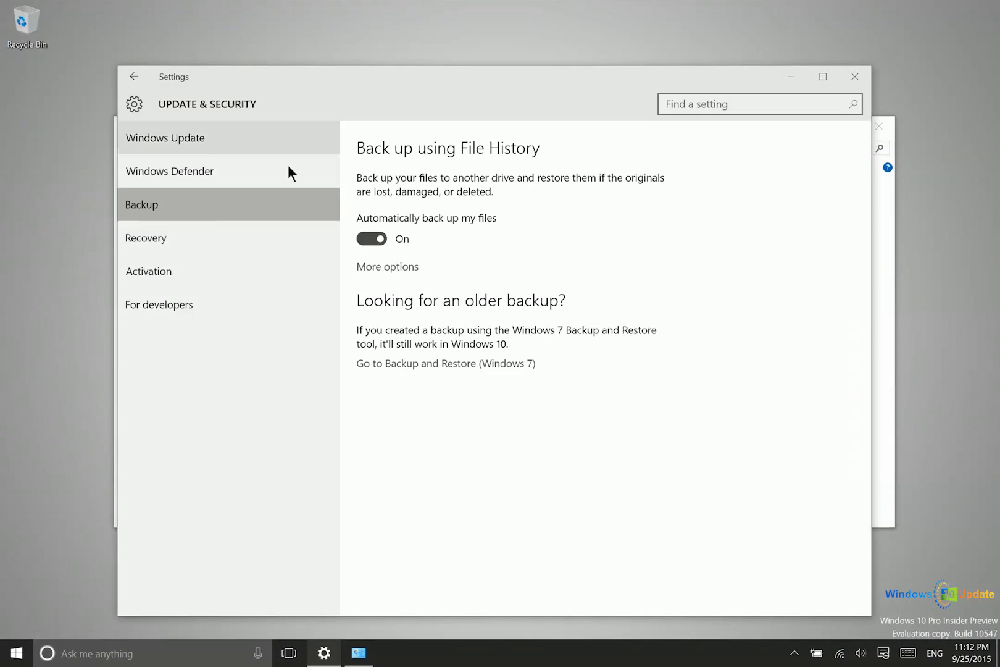
{"action": "left_click", "coordinate": [403, 269]}
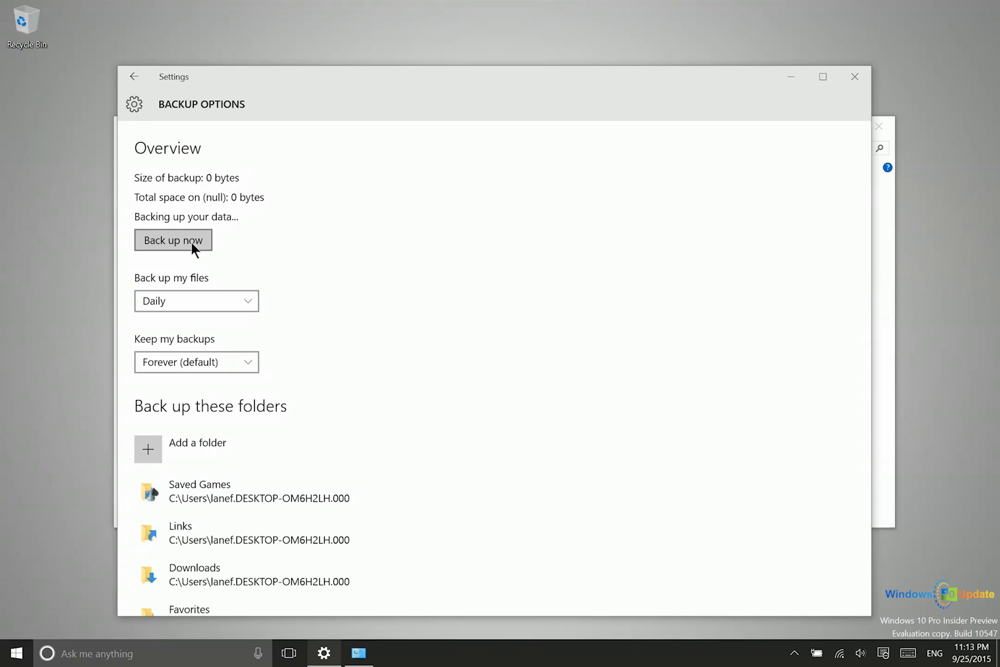
{"action": "scroll", "coordinate": [363, 263], "scroll_direction": "down", "scroll_amount": 5}
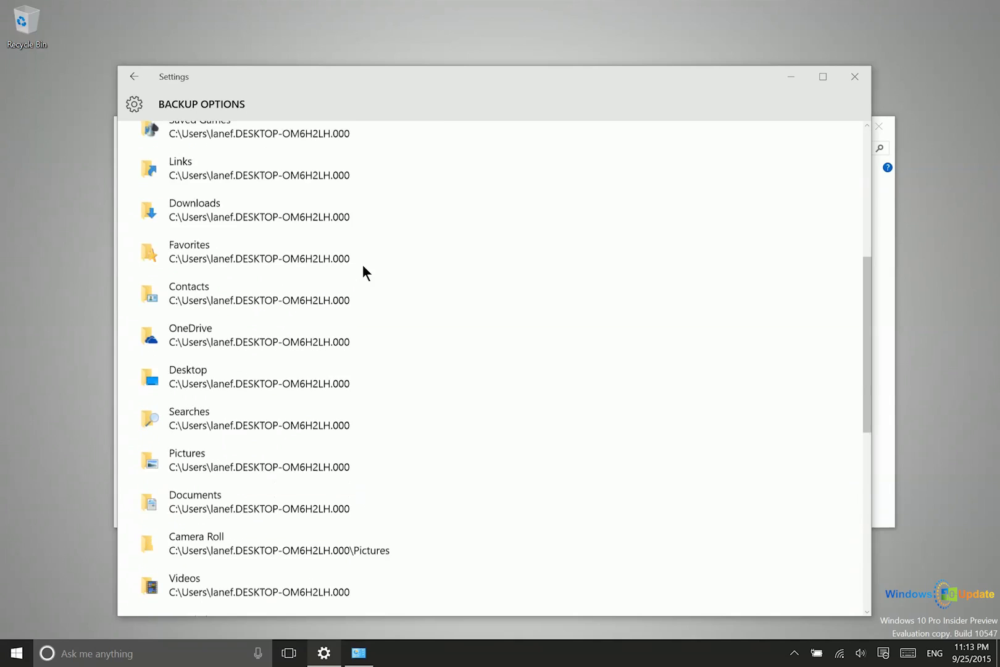
{"action": "scroll", "coordinate": [363, 264], "scroll_direction": "down", "scroll_amount": 4}
{"action": "scroll", "coordinate": [267, 287], "scroll_direction": "up", "scroll_amount": 4}
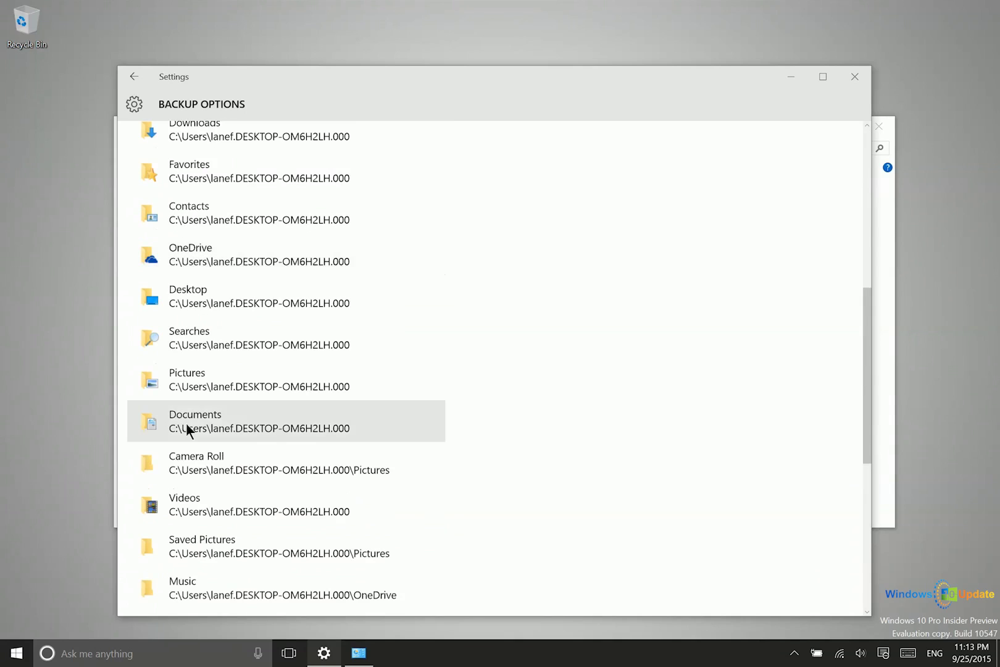